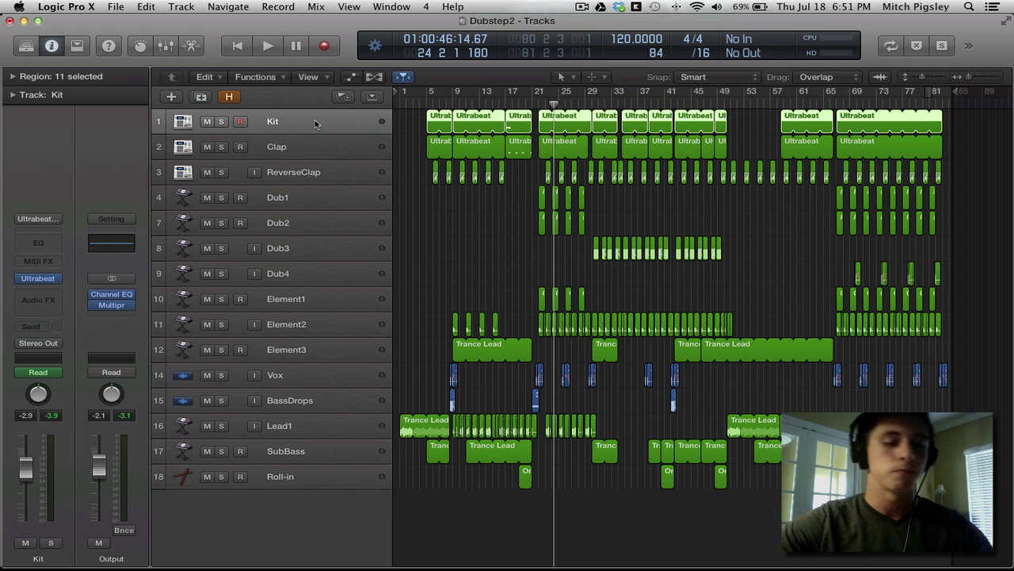
Step: Group the Kit, Clap and ReverseClap tracks into a new summing track stack, Sum 1
{"action": "left_click", "coordinate": [333, 151]}
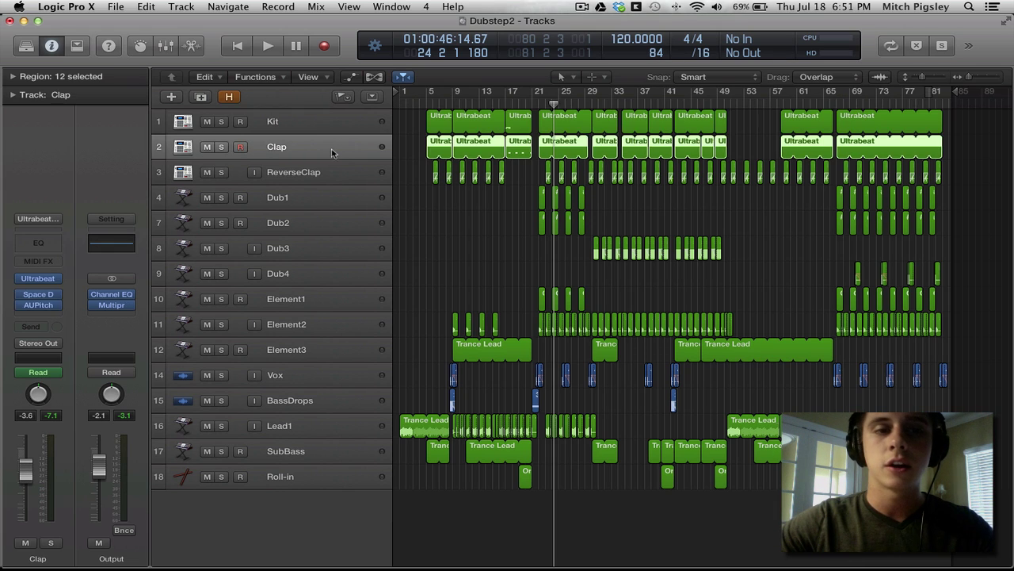
{"action": "left_click", "coordinate": [329, 169]}
{"action": "left_click", "coordinate": [330, 122]}
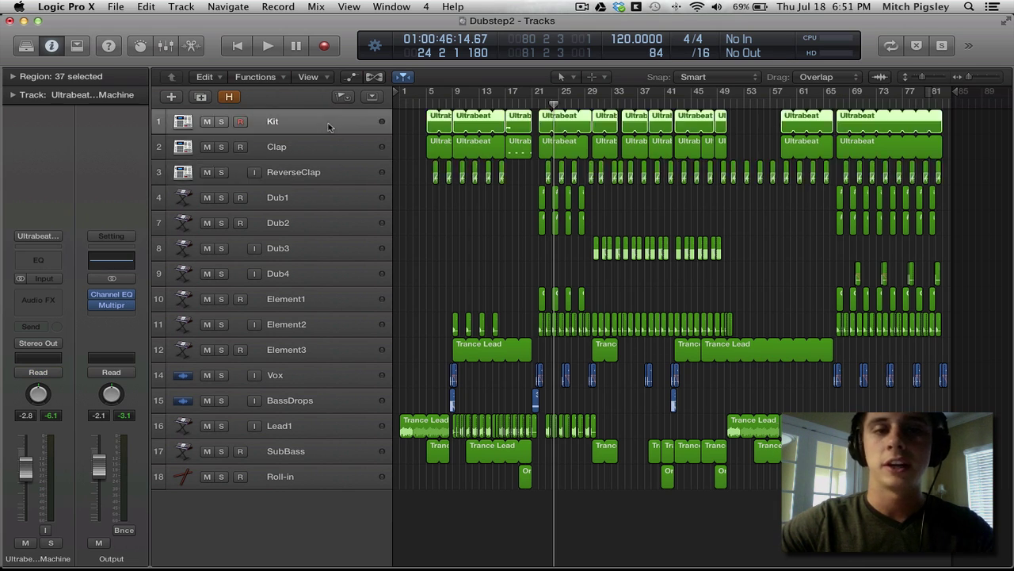
{"action": "left_click", "coordinate": [328, 171], "text": "shift"}
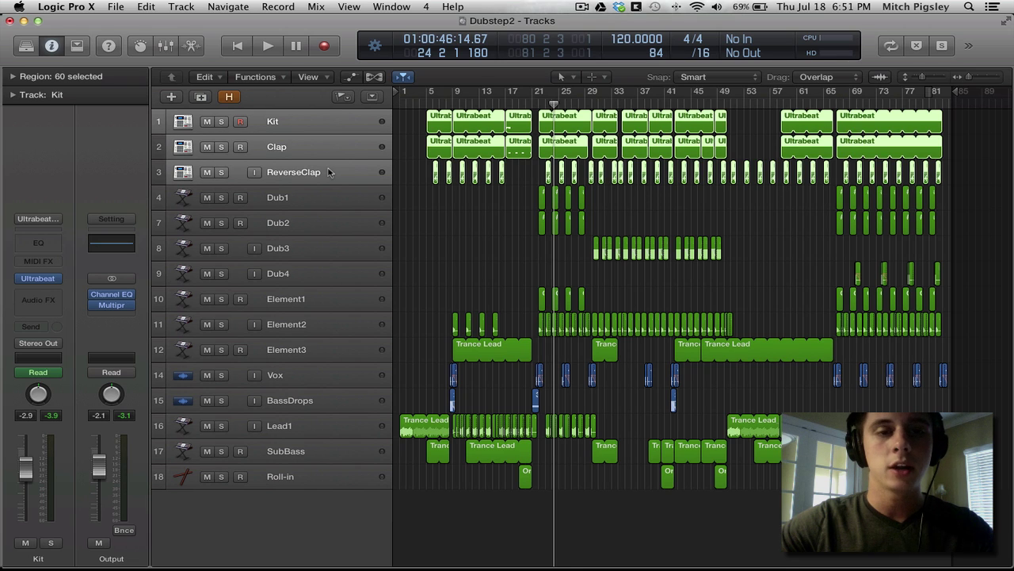
{"action": "right_click", "coordinate": [328, 172]}
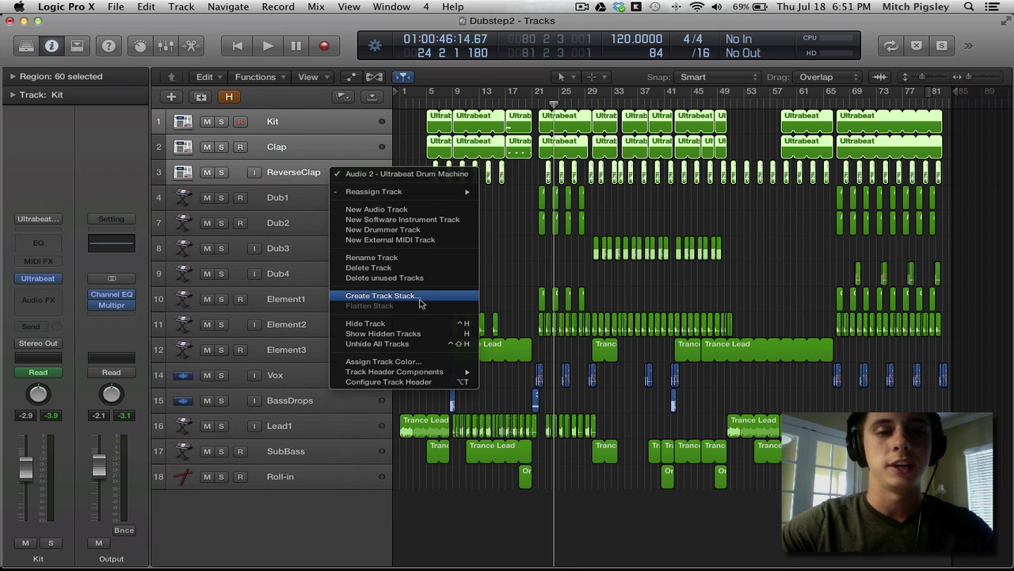
{"action": "left_click", "coordinate": [421, 301]}
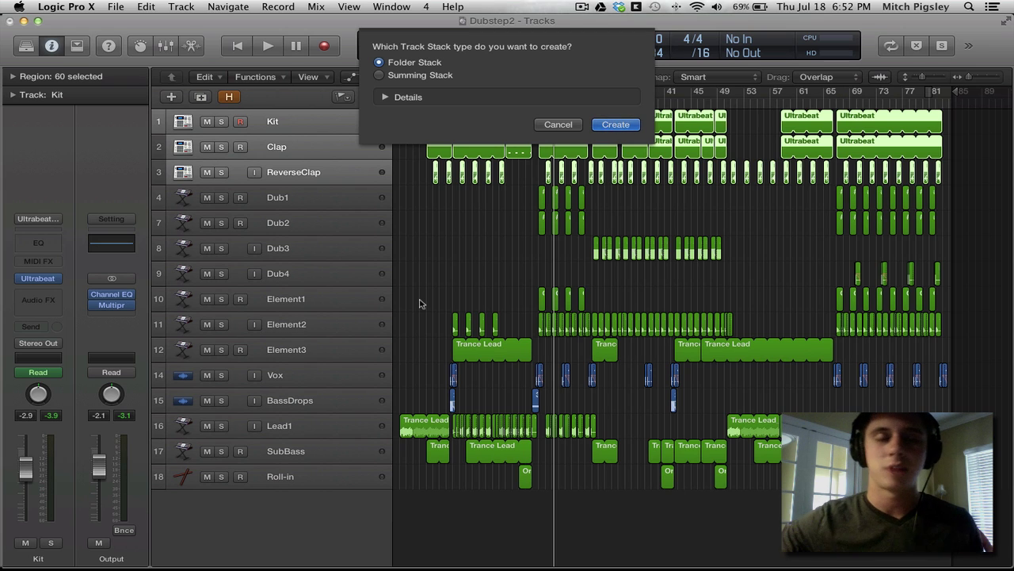
{"action": "left_click", "coordinate": [379, 75]}
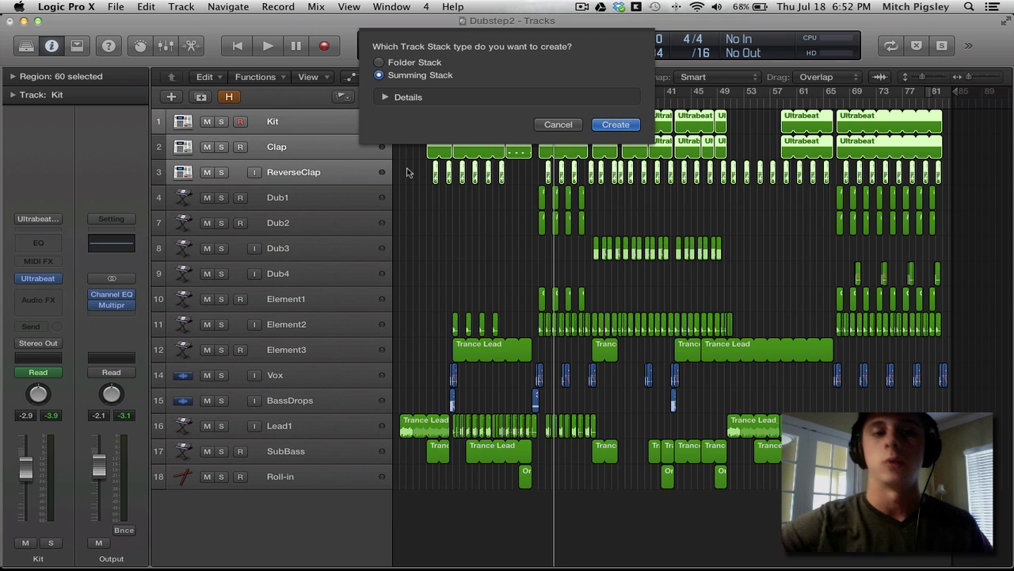
{"action": "left_click", "coordinate": [623, 126]}
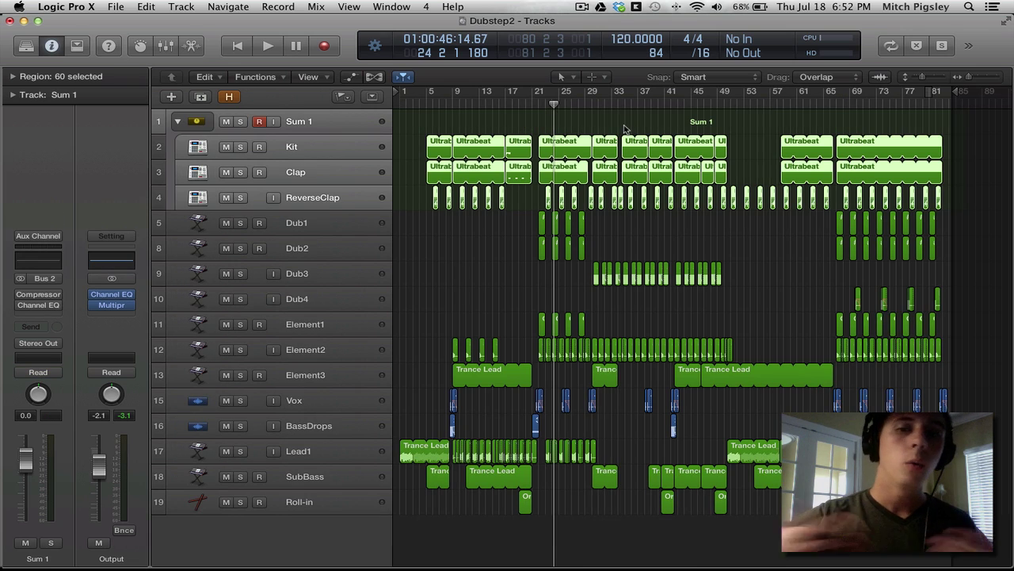
Step: Rename the Sum 1 stack to Perc
{"action": "double_click", "coordinate": [310, 122]}
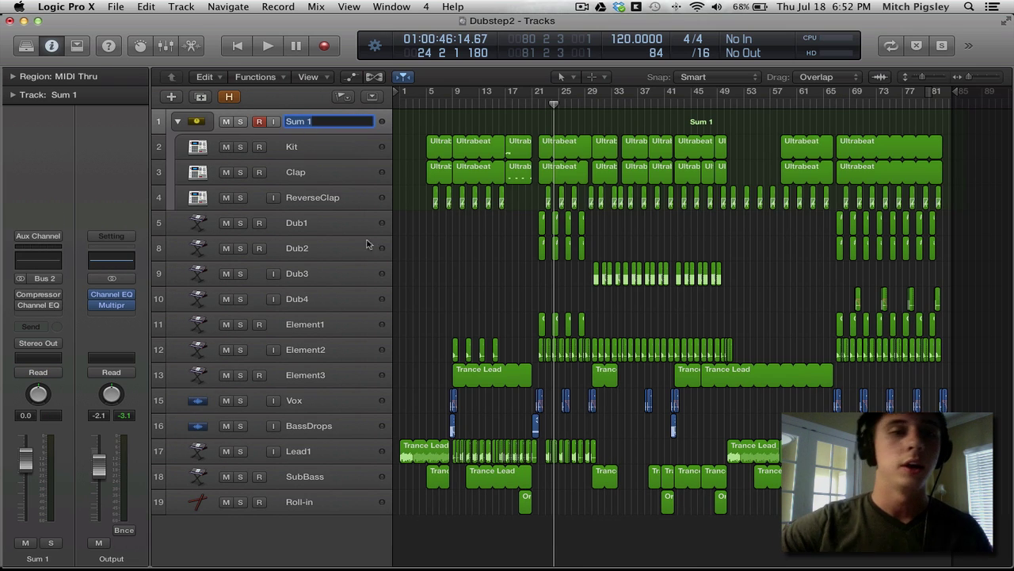
{"action": "type", "text": "Perc"}
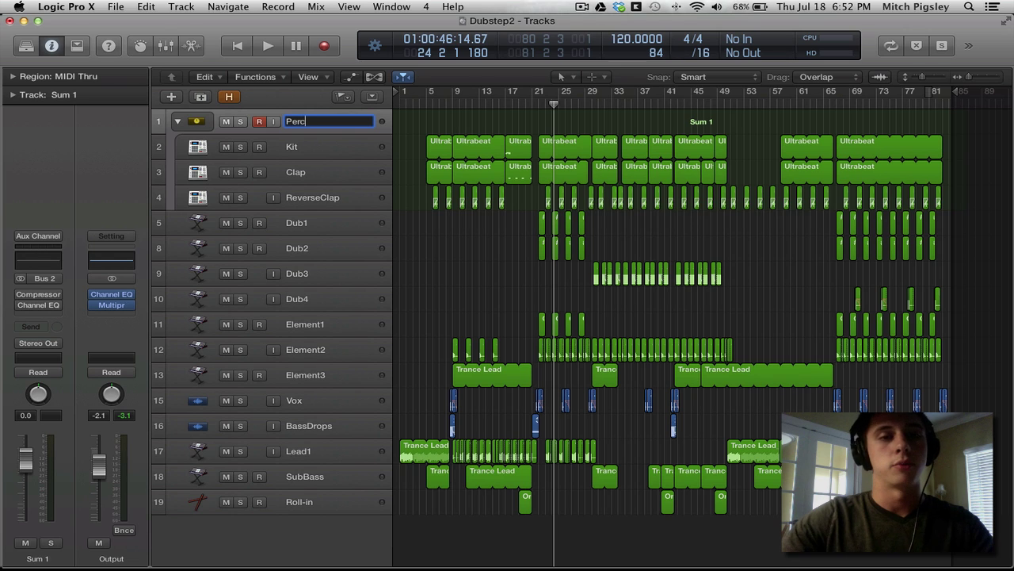
{"action": "key", "text": "Return"}
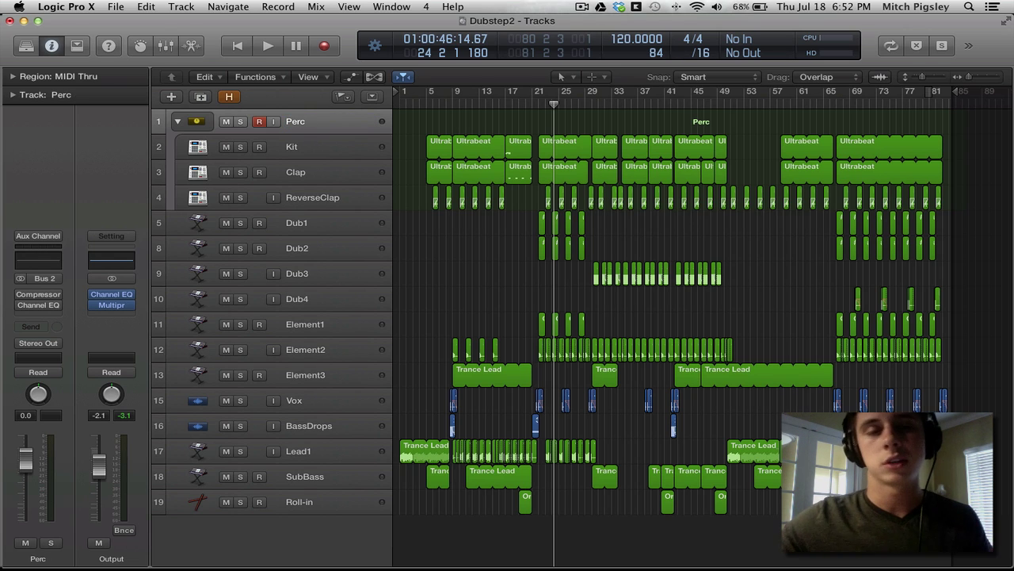
Step: Select Kit, Clap and ReverseClap, then collapse and re-expand the Perc stack
{"action": "left_click", "coordinate": [349, 155]}
{"action": "left_click", "coordinate": [352, 183], "text": "shift"}
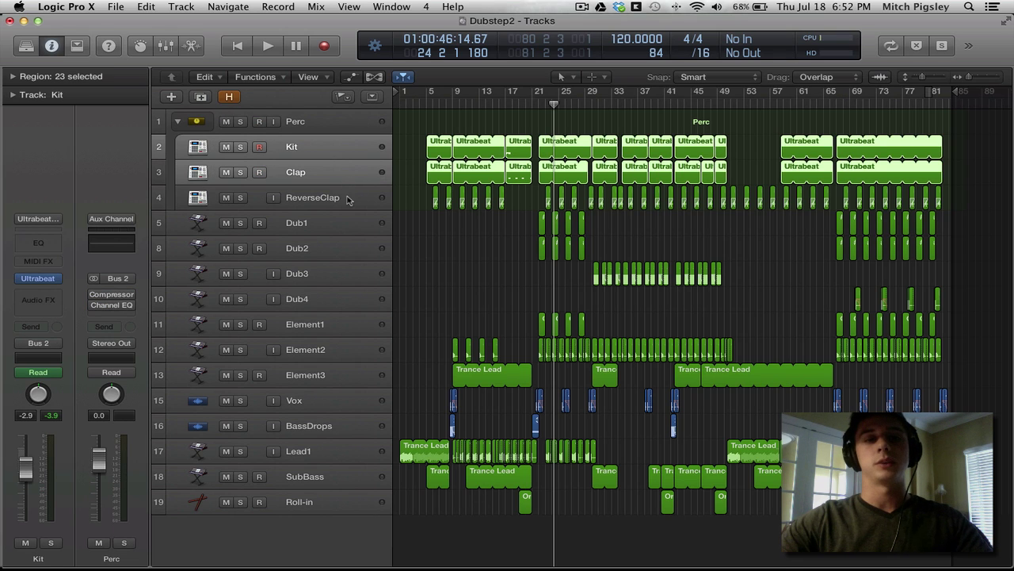
{"action": "left_click", "coordinate": [350, 199], "text": "shift"}
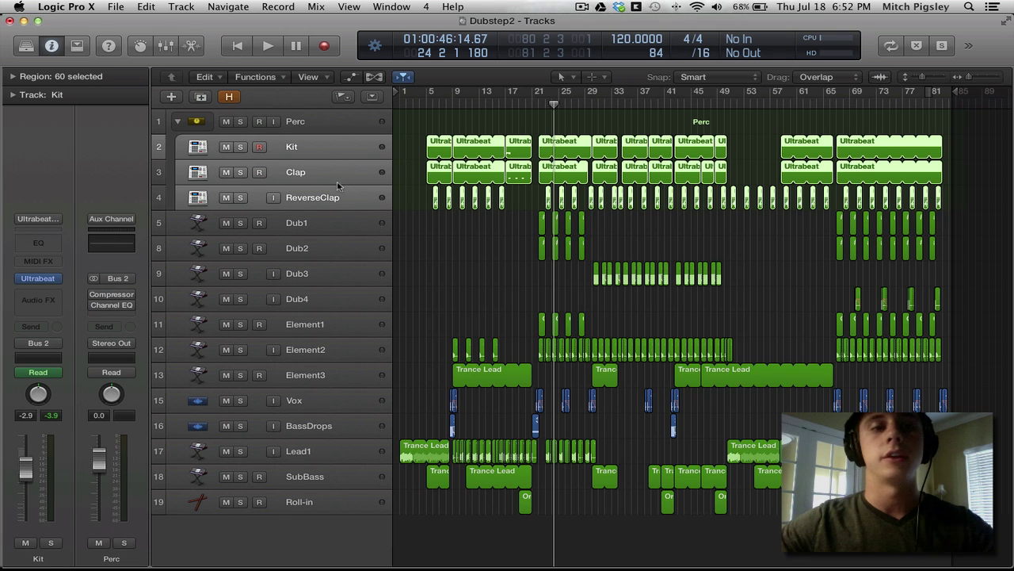
{"action": "left_click", "coordinate": [178, 123]}
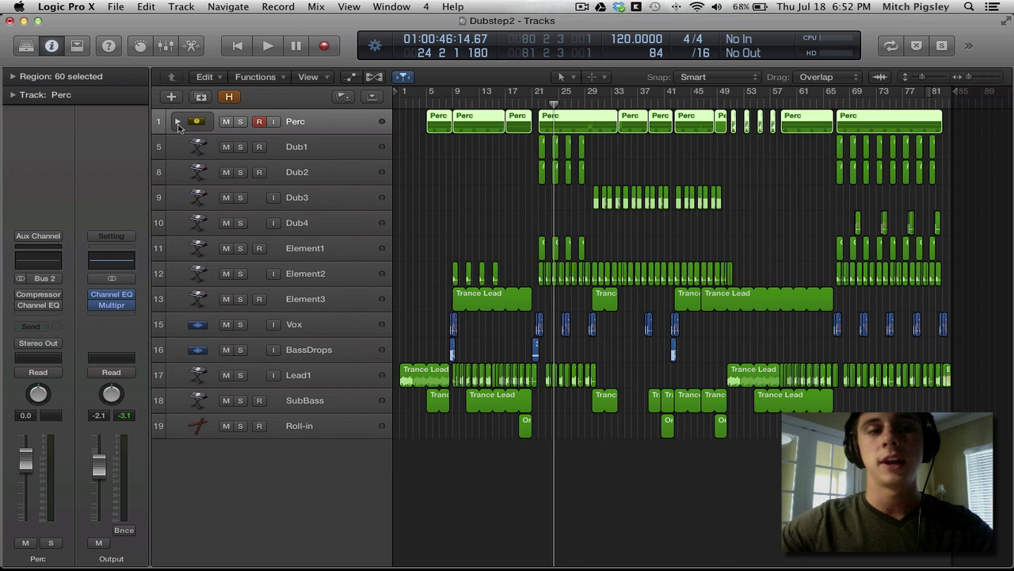
{"action": "left_click", "coordinate": [179, 124]}
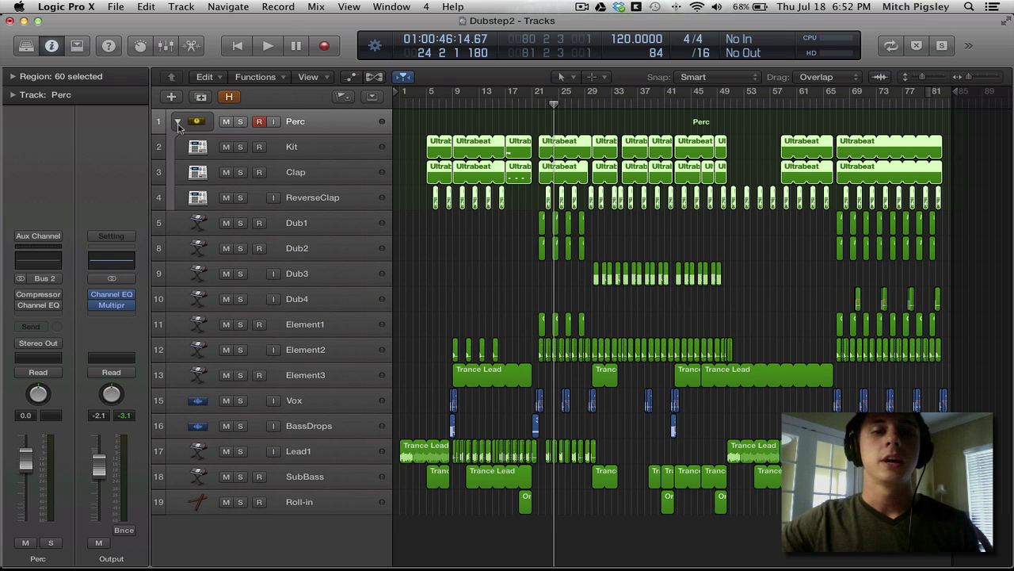
Step: Show automation lanes and fold the Perc stack into a single summary row
{"action": "key", "text": "a"}
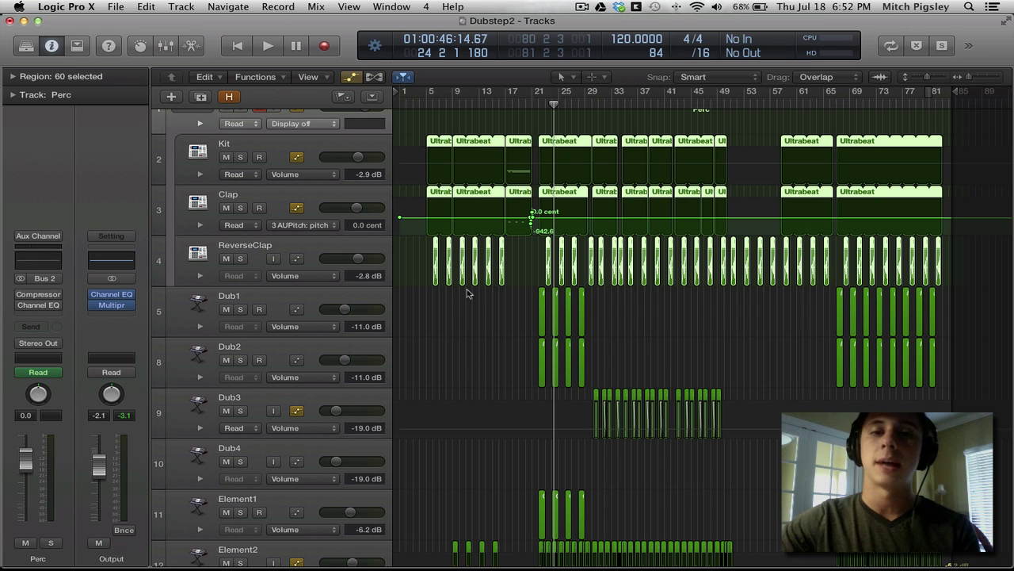
{"action": "scroll", "coordinate": [468, 293], "scroll_direction": "up", "scroll_amount": 1}
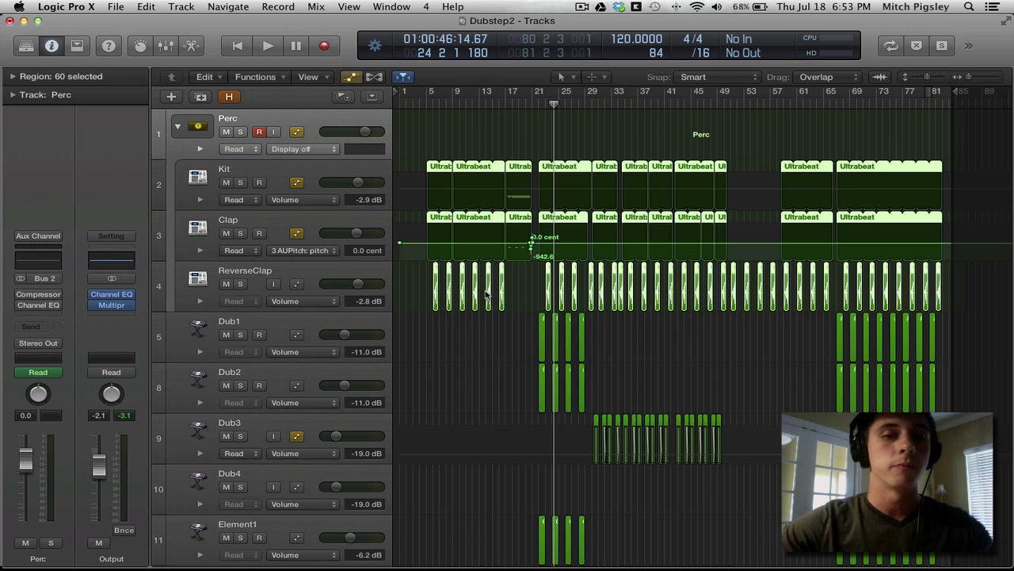
{"action": "left_click", "coordinate": [177, 126]}
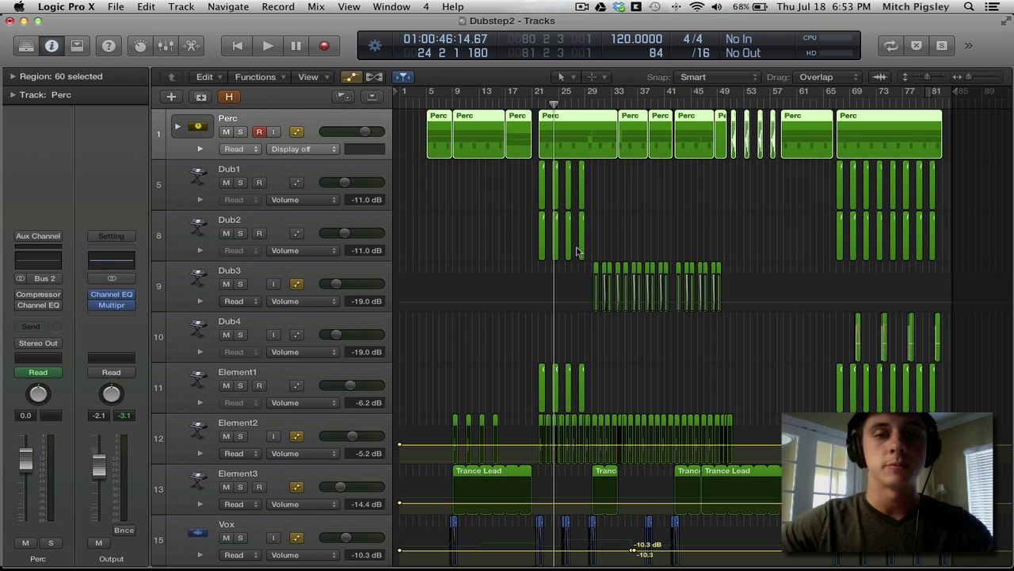
Step: Hide automation and group Dub1 through Dub4 into a new summing stack, Sum 2
{"action": "key", "text": "a"}
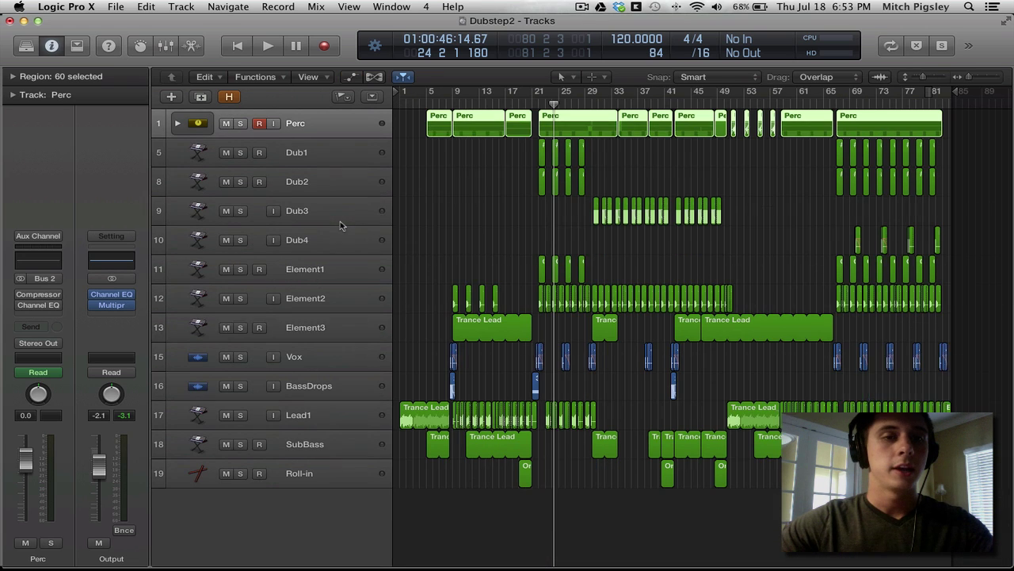
{"action": "left_click", "coordinate": [309, 151]}
{"action": "left_click", "coordinate": [316, 226], "text": "shift"}
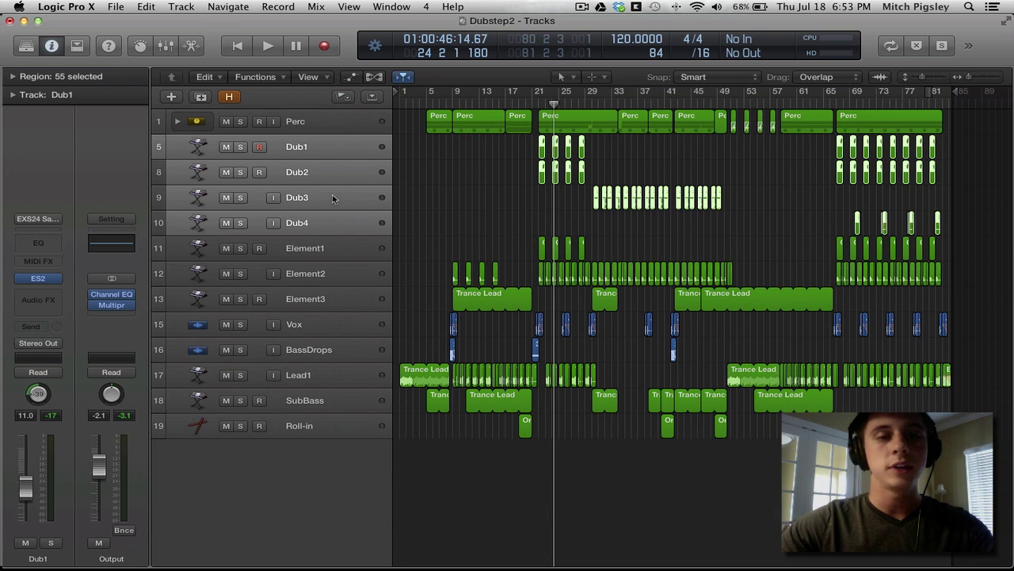
{"action": "right_click", "coordinate": [334, 198]}
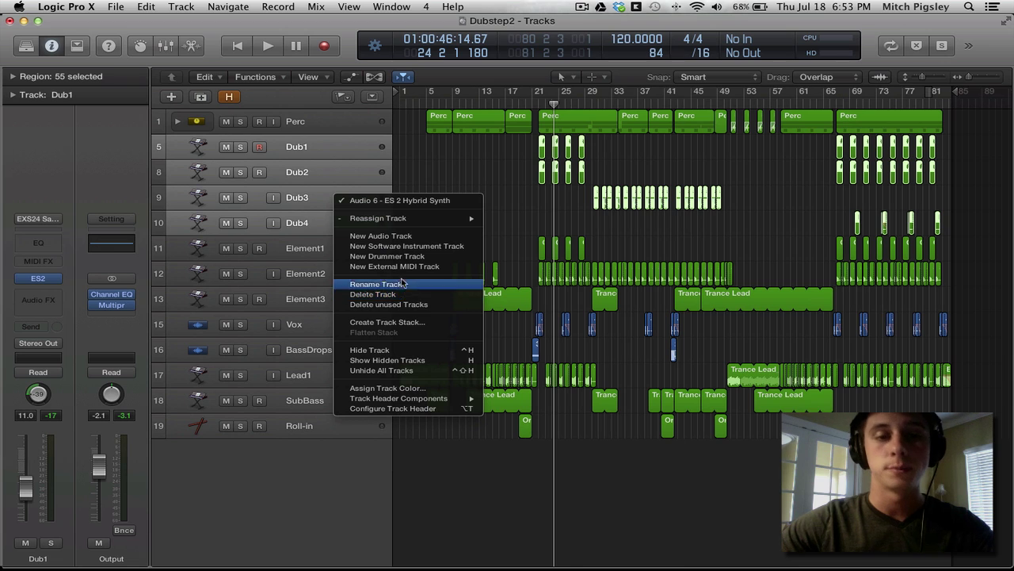
{"action": "left_click", "coordinate": [403, 322]}
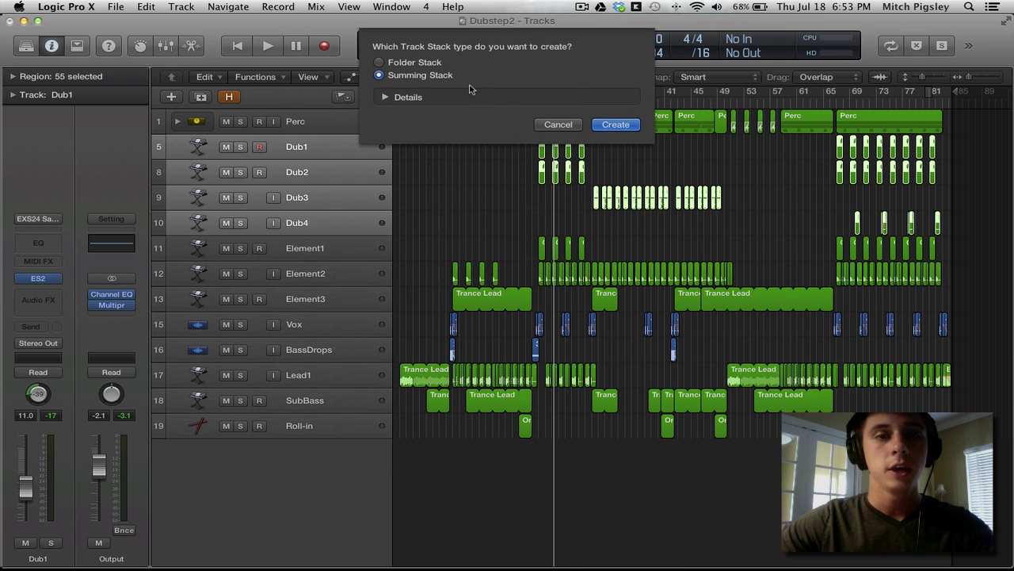
{"action": "left_click", "coordinate": [615, 125]}
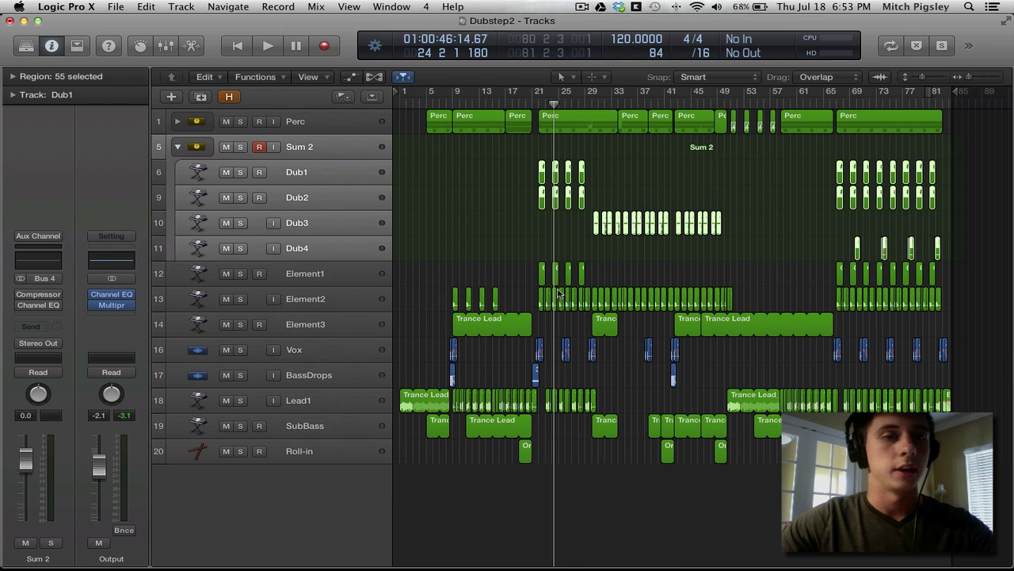
Step: Rename the Sum 2 stack to Dubs and collapse it
{"action": "left_click", "coordinate": [298, 148]}
{"action": "double_click", "coordinate": [298, 148]}
{"action": "type", "text": "Dubs"}
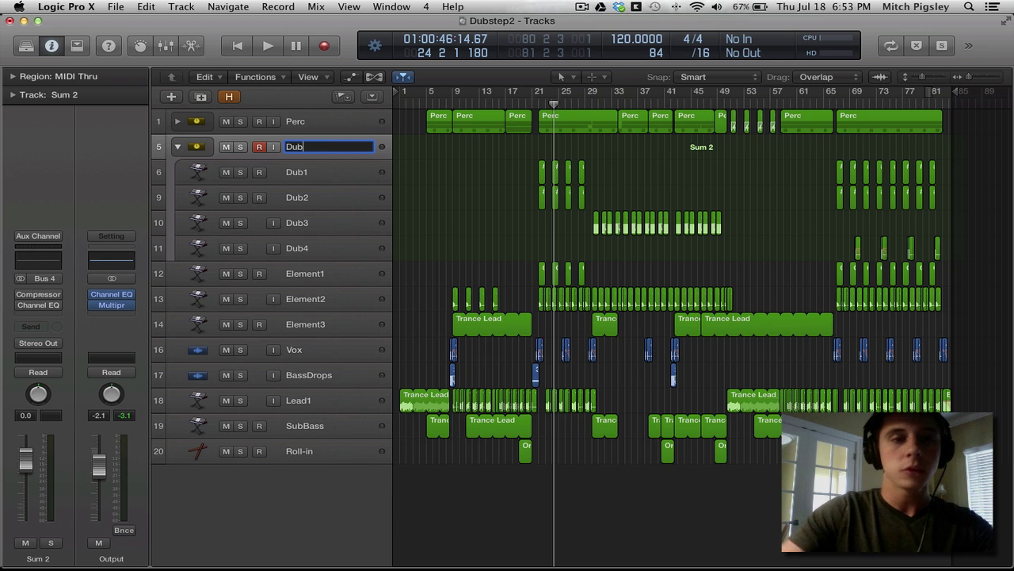
{"action": "key", "text": "Return"}
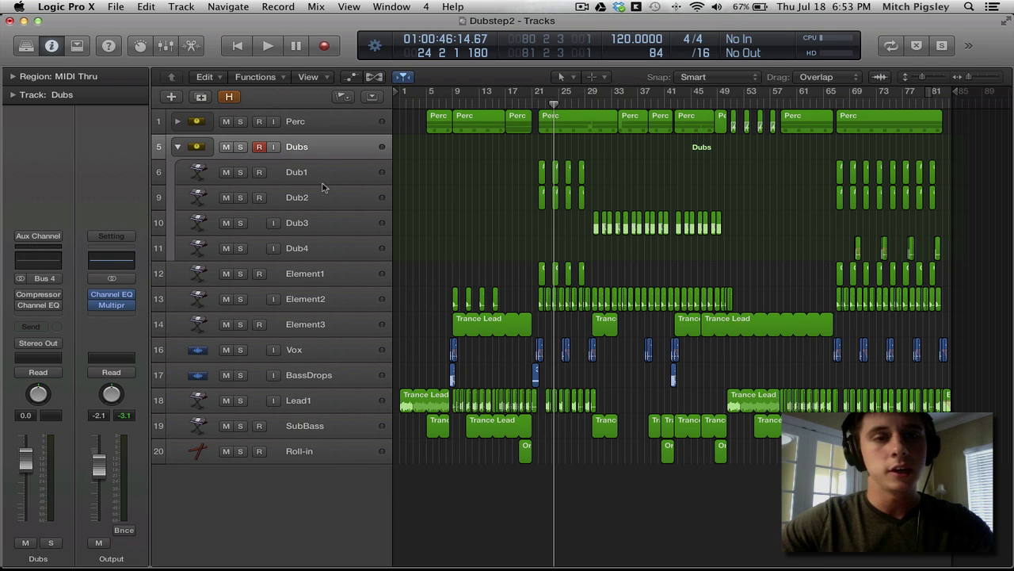
{"action": "left_click", "coordinate": [177, 147]}
Step: Select Element1 through Element3 and bring up their track context menu
{"action": "left_click", "coordinate": [337, 172]}
{"action": "left_click", "coordinate": [322, 230], "text": "shift"}
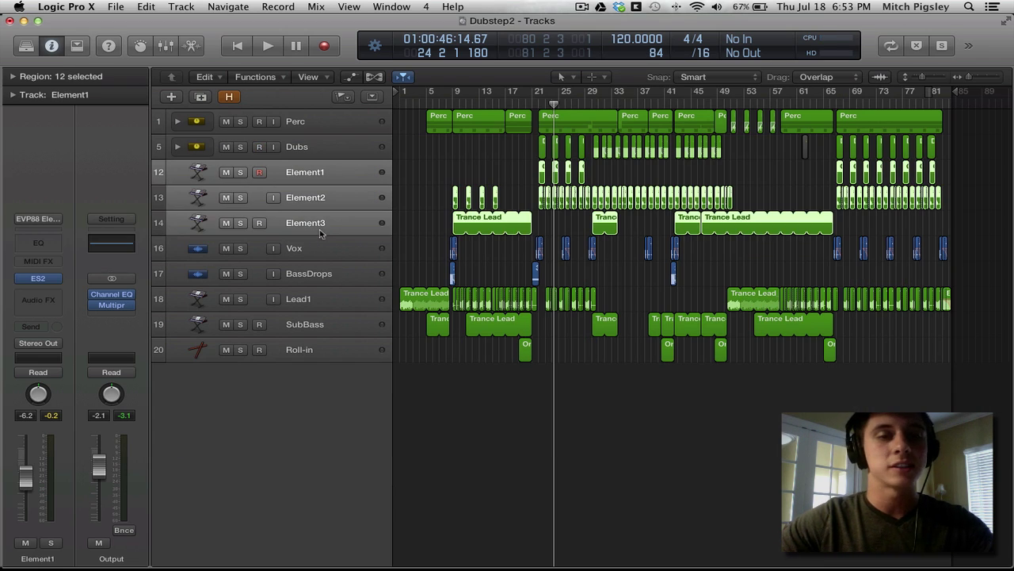
{"action": "right_click", "coordinate": [327, 229]}
Step: Stack Element1–Element3 as a summing stack named Elements, collapse it, and select Vox
{"action": "left_click", "coordinate": [396, 354]}
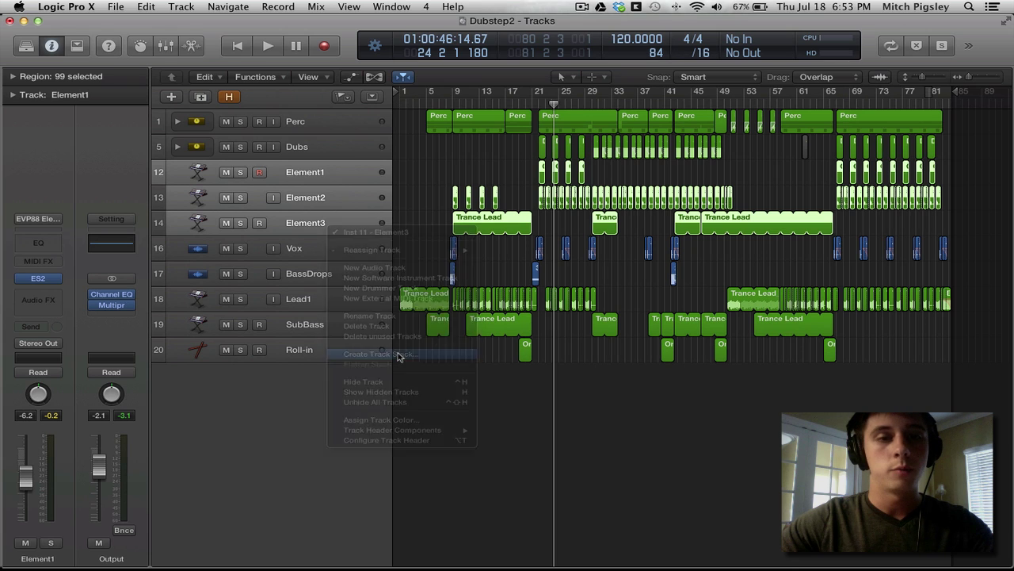
{"action": "left_click", "coordinate": [615, 125]}
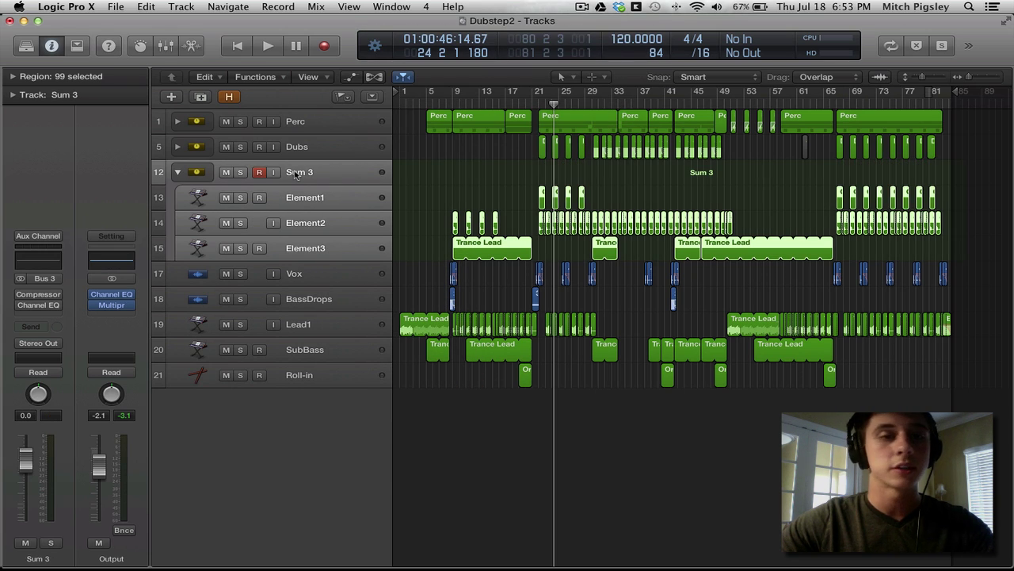
{"action": "double_click", "coordinate": [300, 173]}
{"action": "type", "text": "Elements"}
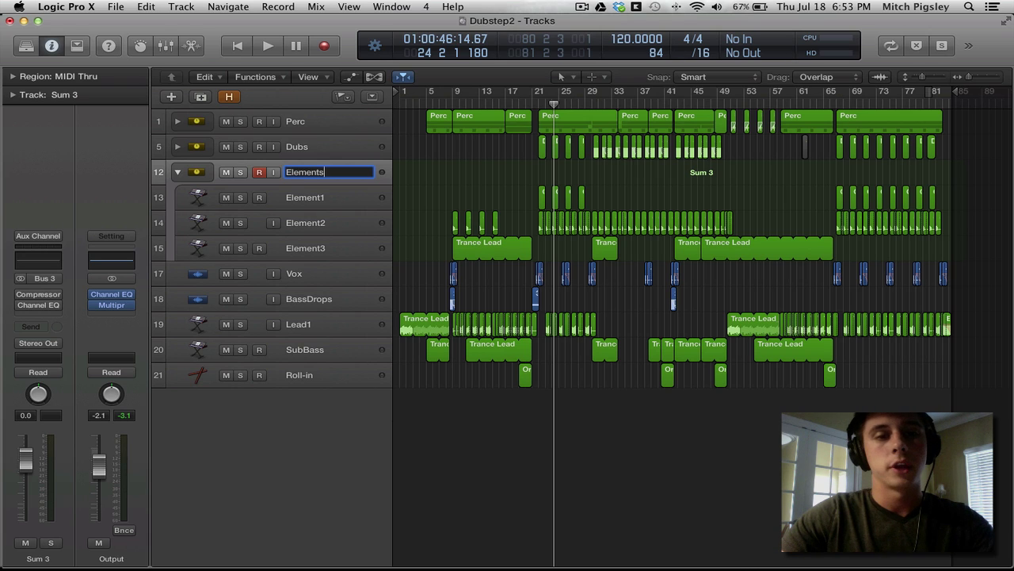
{"action": "key", "text": "Return"}
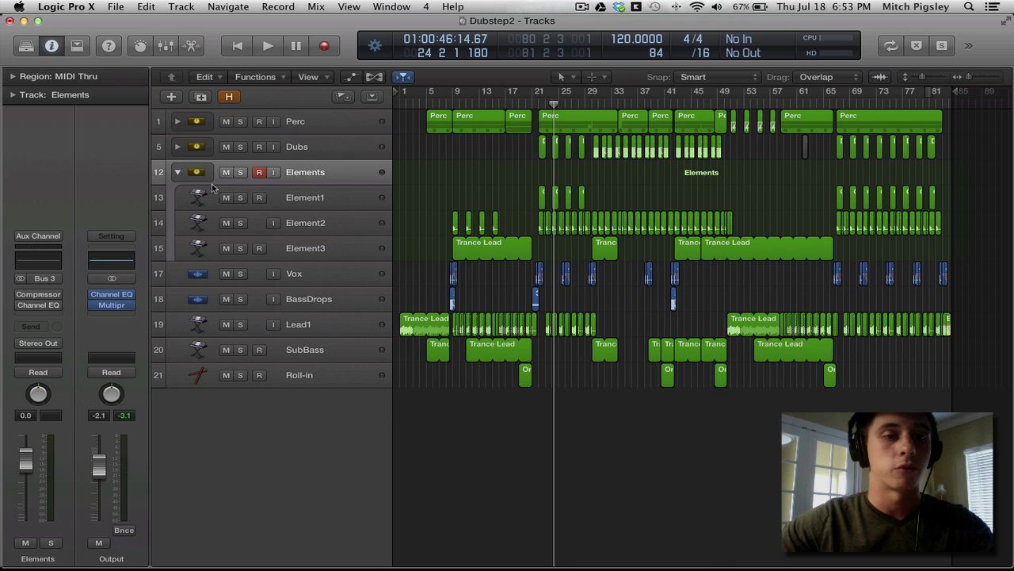
{"action": "left_click", "coordinate": [179, 173]}
{"action": "left_click", "coordinate": [312, 203]}
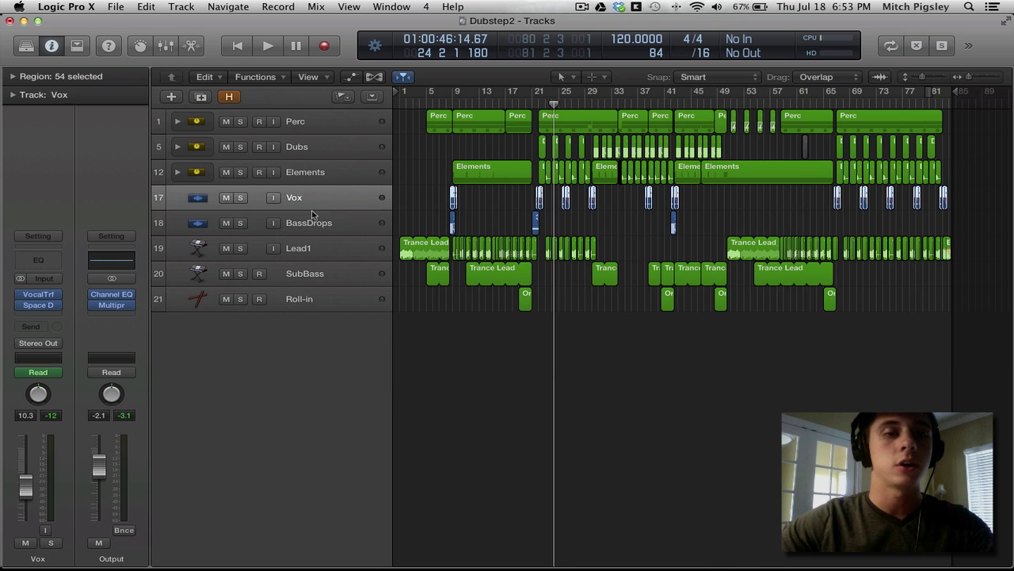
Step: Group the Vox and BassDrops tracks into a new summing stack, Sum 4
{"action": "left_click", "coordinate": [312, 228], "text": "shift"}
{"action": "right_click", "coordinate": [346, 225]}
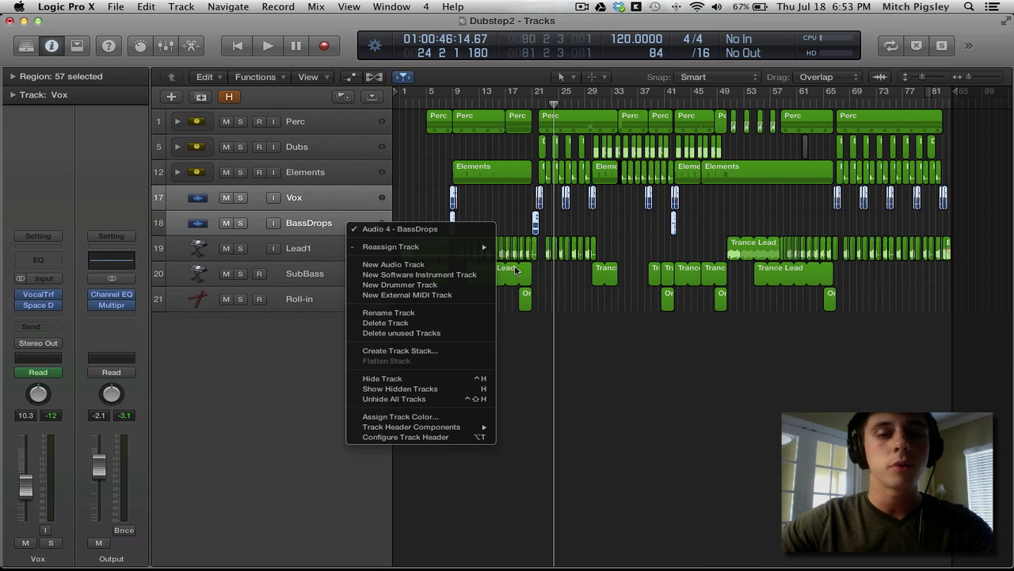
{"action": "left_click", "coordinate": [440, 352]}
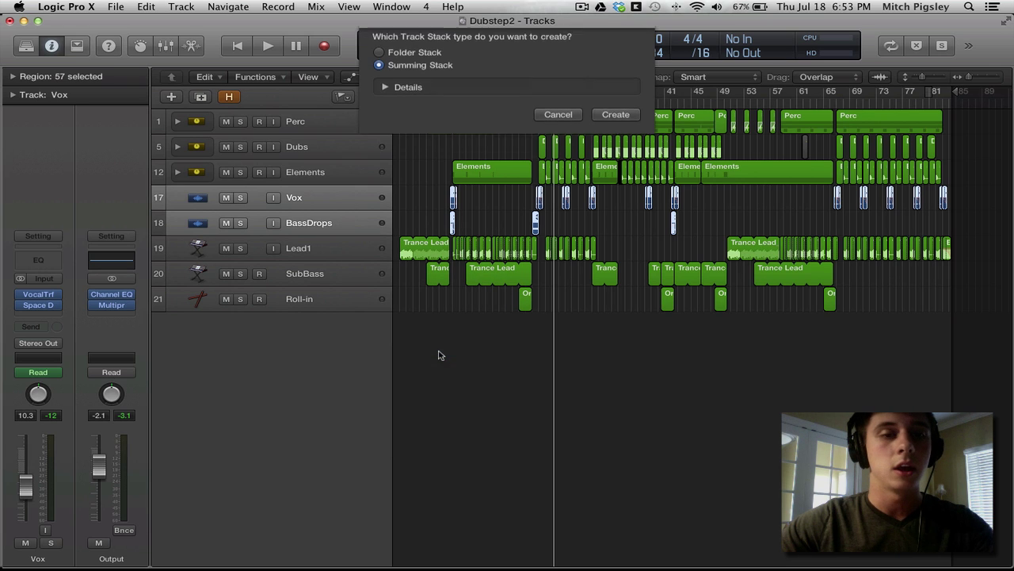
{"action": "left_click", "coordinate": [595, 125]}
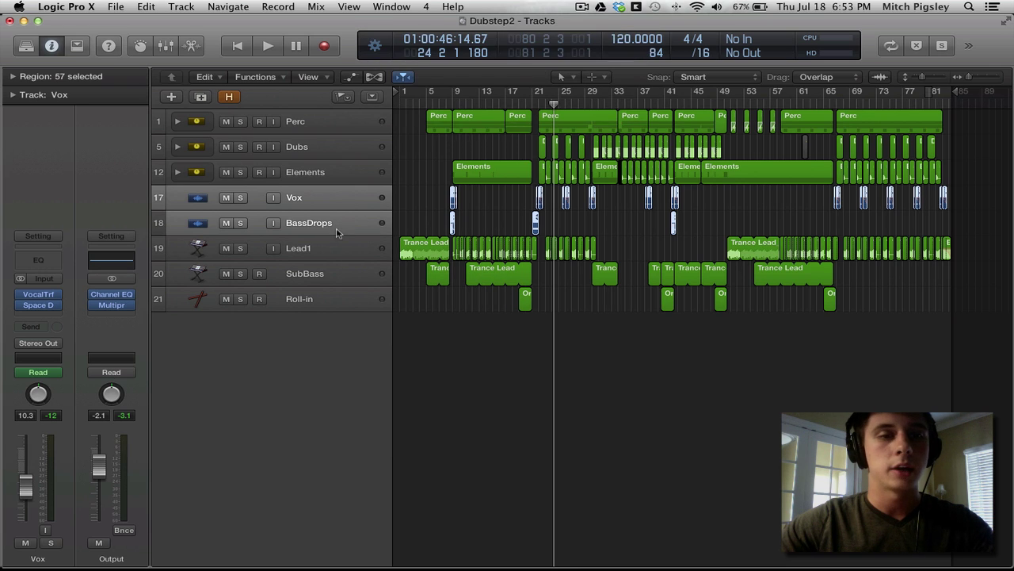
Step: Rename the Sum 4 stack to Audio, collapse it and select it
{"action": "double_click", "coordinate": [304, 199]}
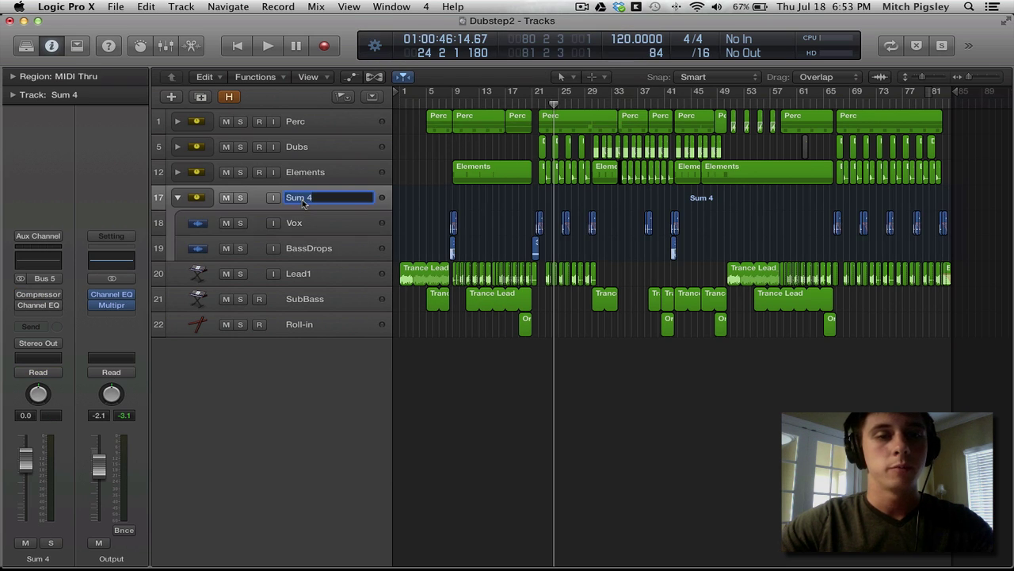
{"action": "key", "text": "BackSpace"}
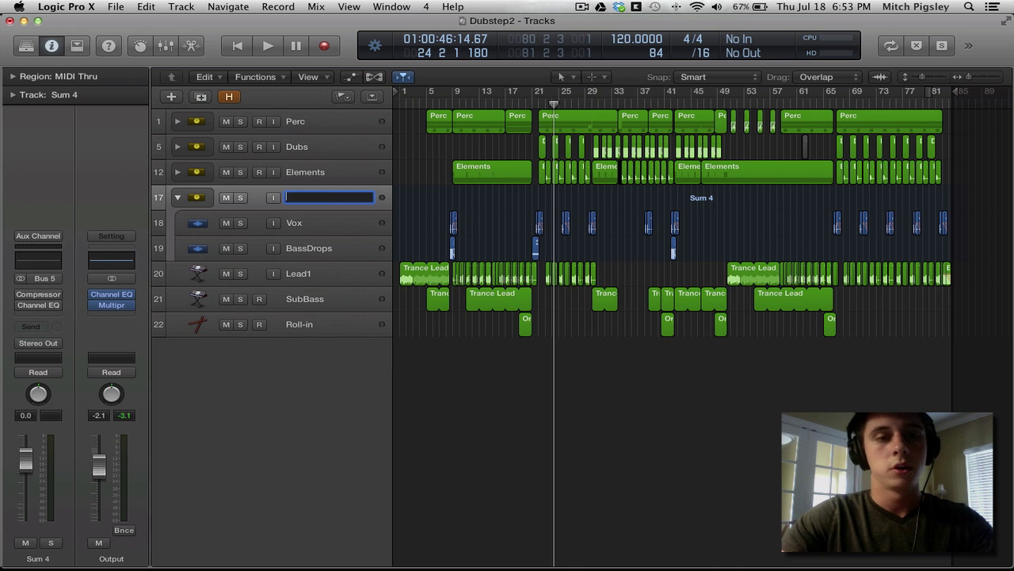
{"action": "type", "text": "Audio"}
{"action": "key", "text": "Return"}
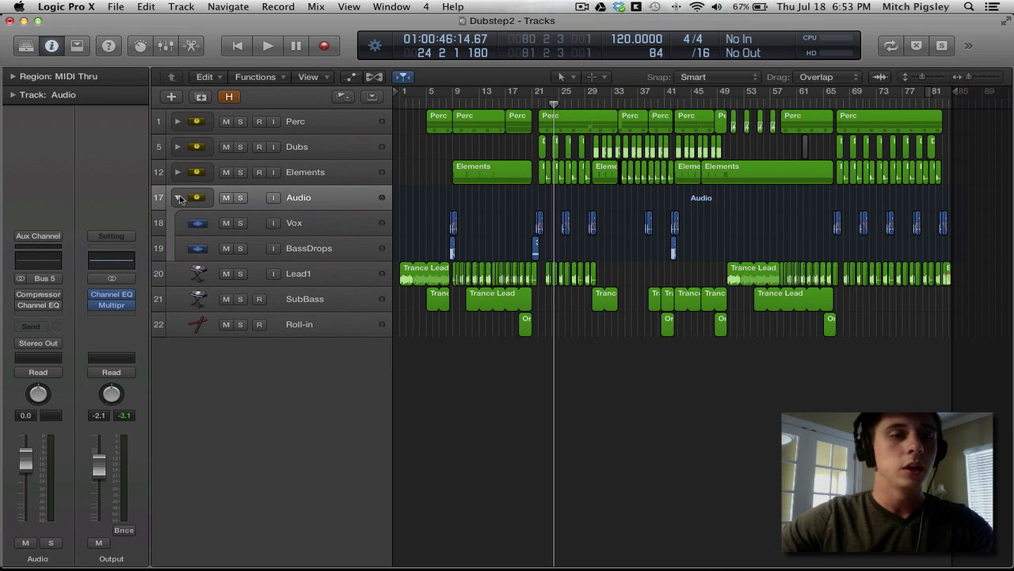
{"action": "left_click", "coordinate": [177, 198]}
{"action": "left_click", "coordinate": [331, 197]}
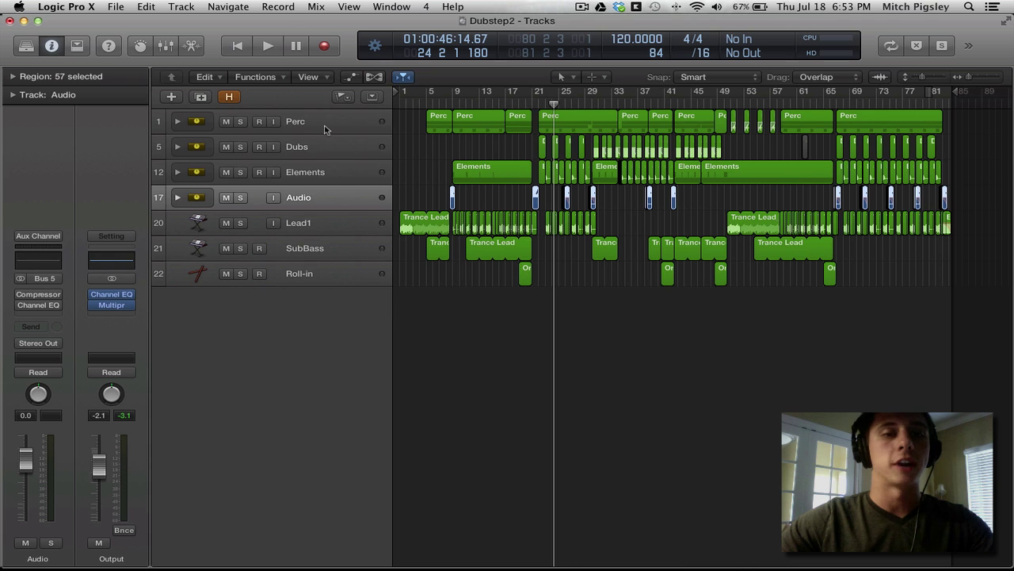
Step: Select the Perc, Dubs and Elements stacks and briefly show the Mixer
{"action": "left_click", "coordinate": [325, 128], "text": "shift"}
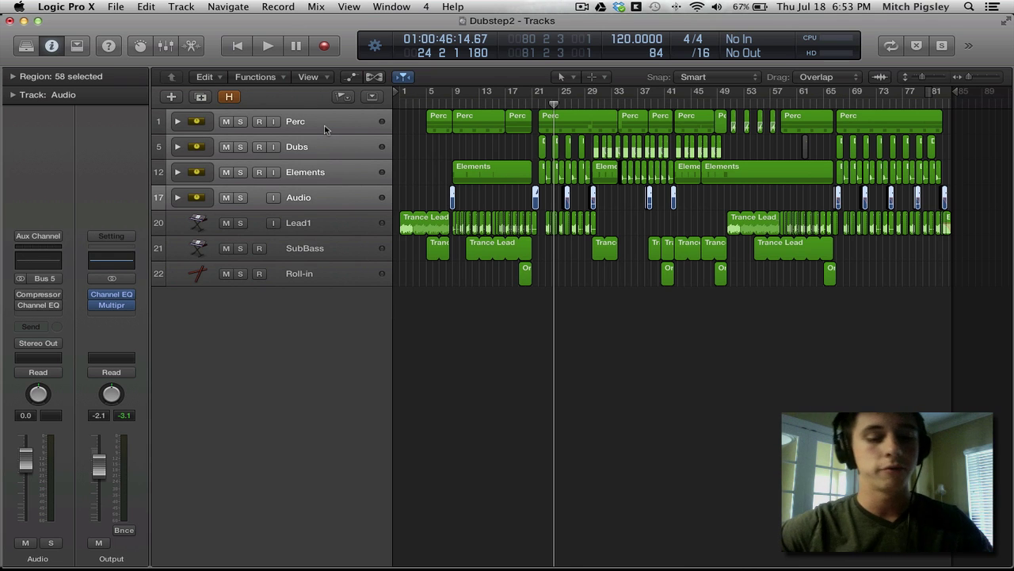
{"action": "key", "text": "x"}
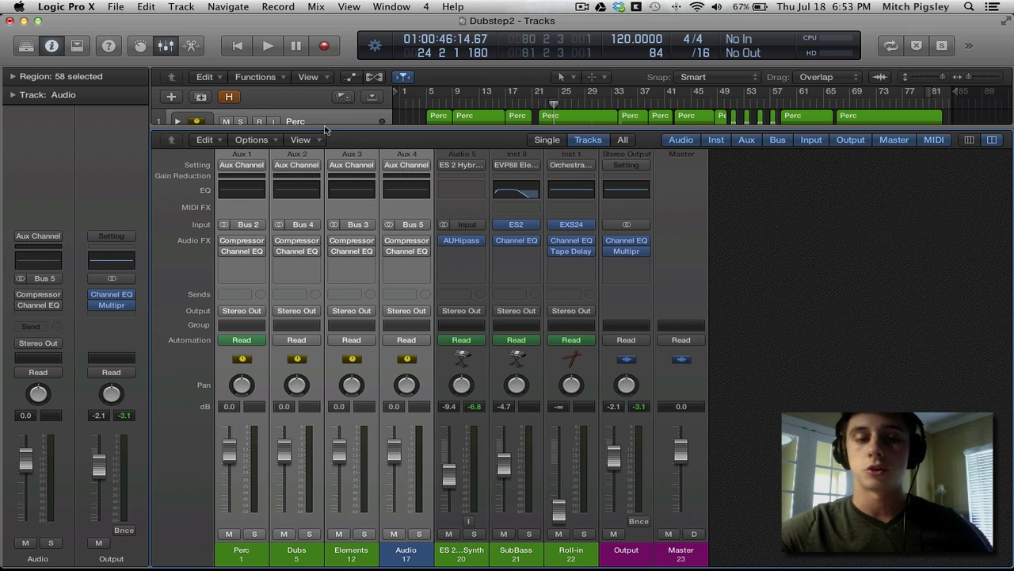
{"action": "key", "text": "x"}
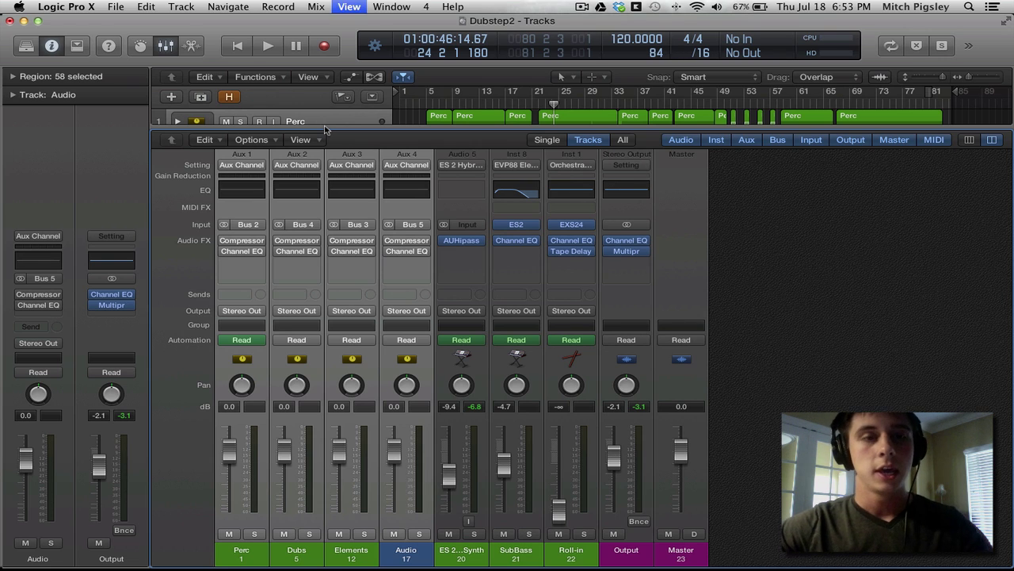
Step: Expand the Perc stack, show the Mixer again, and select the Kit and Perc channel strips
{"action": "left_click", "coordinate": [178, 122]}
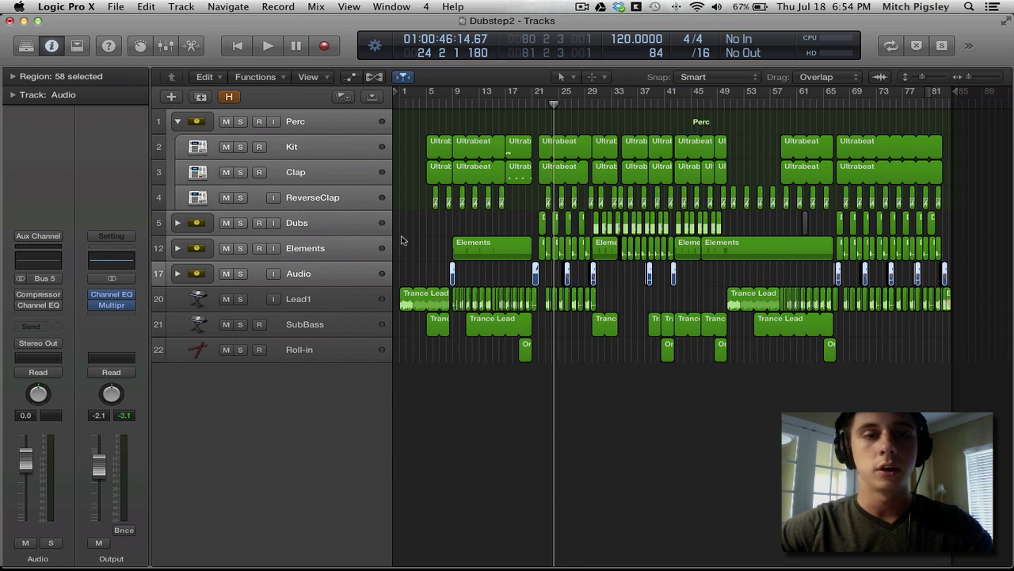
{"action": "key", "text": "x"}
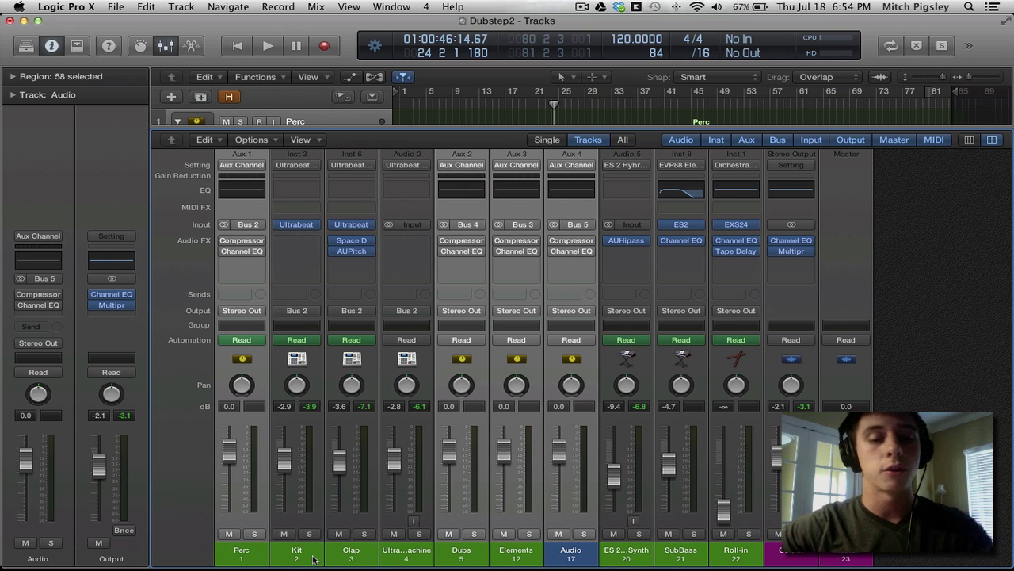
{"action": "left_click", "coordinate": [297, 552]}
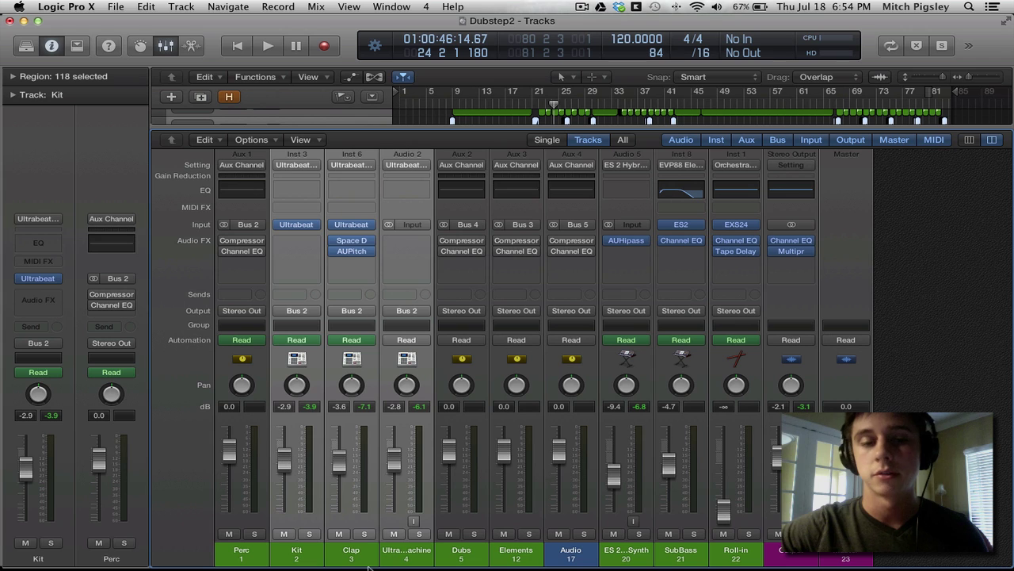
{"action": "left_click", "coordinate": [243, 555]}
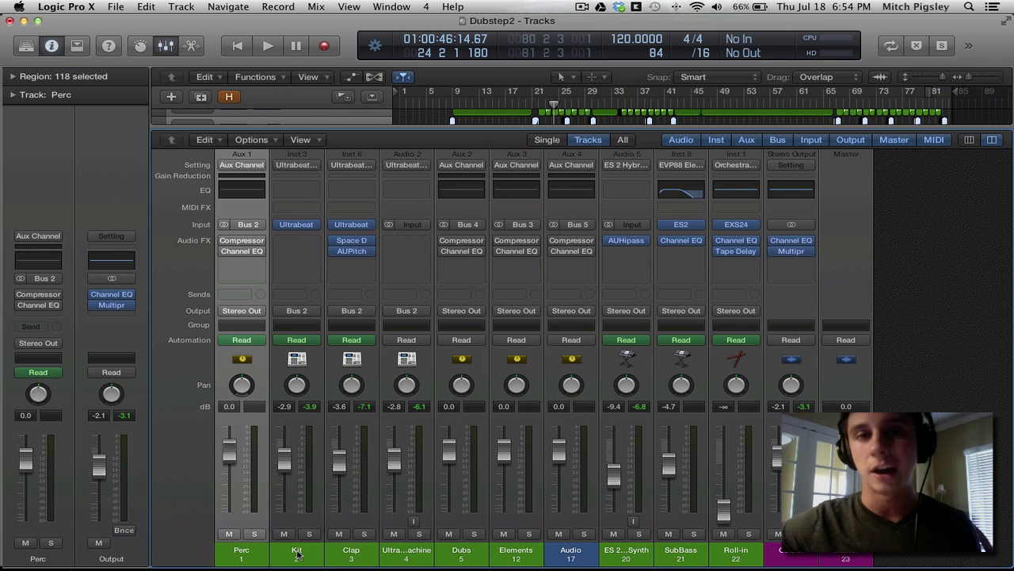
{"action": "left_click", "coordinate": [297, 554]}
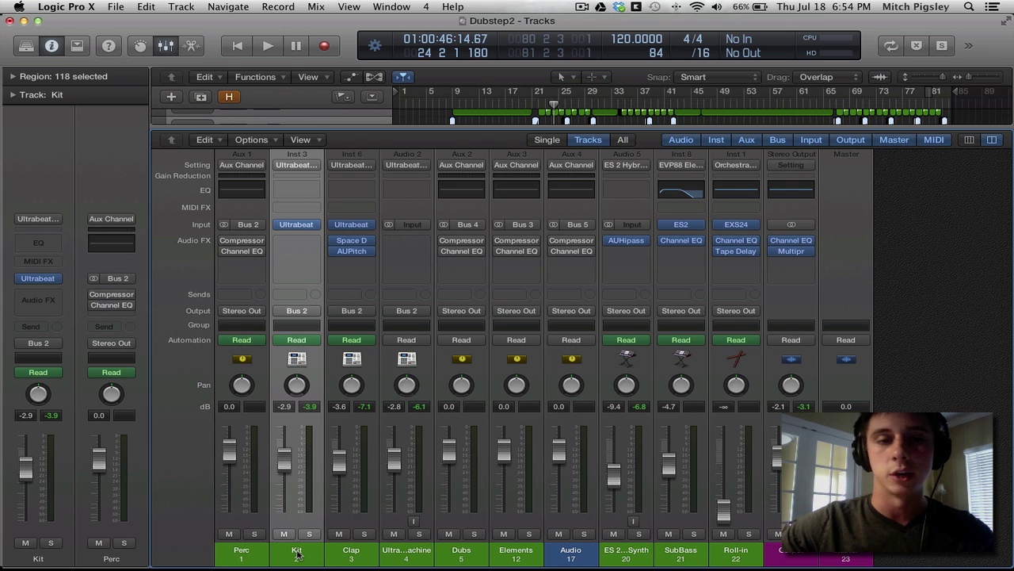
Step: Close the Mixer, collapse Perc, and flatten the Audio stack into standalone Vox and BassDrops tracks
{"action": "key", "text": "x"}
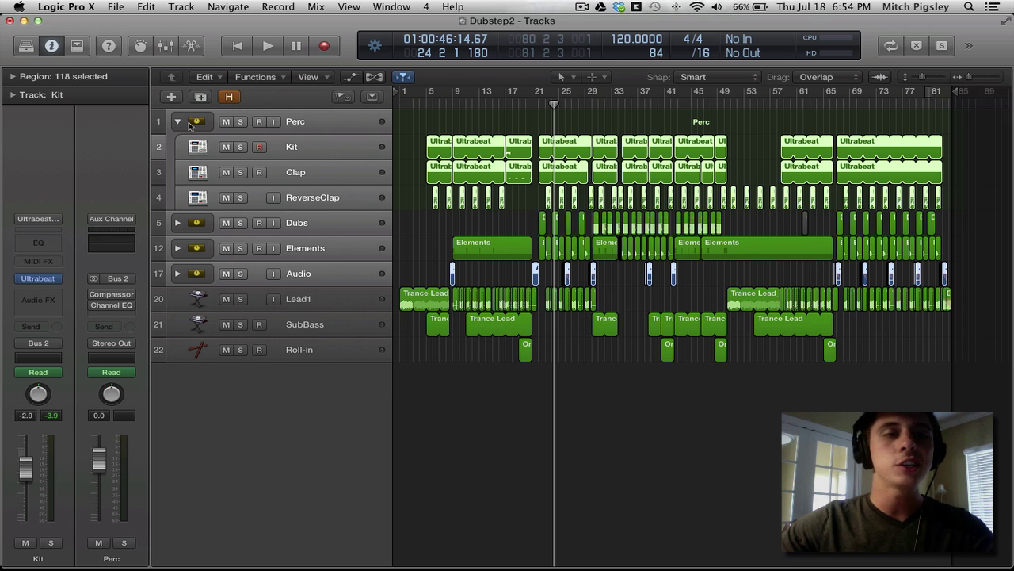
{"action": "left_click", "coordinate": [178, 121]}
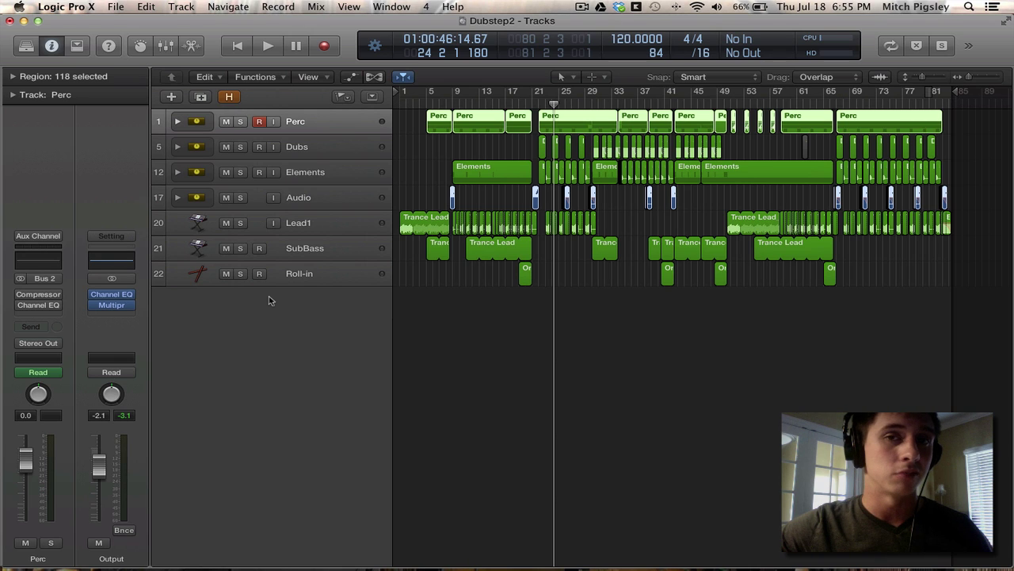
{"action": "left_click", "coordinate": [325, 202]}
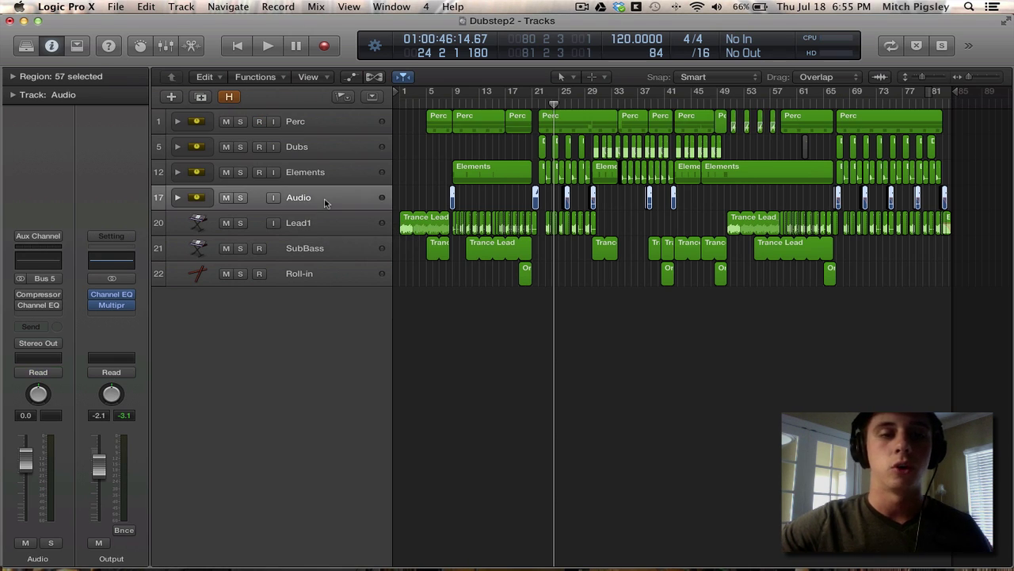
{"action": "right_click", "coordinate": [325, 200]}
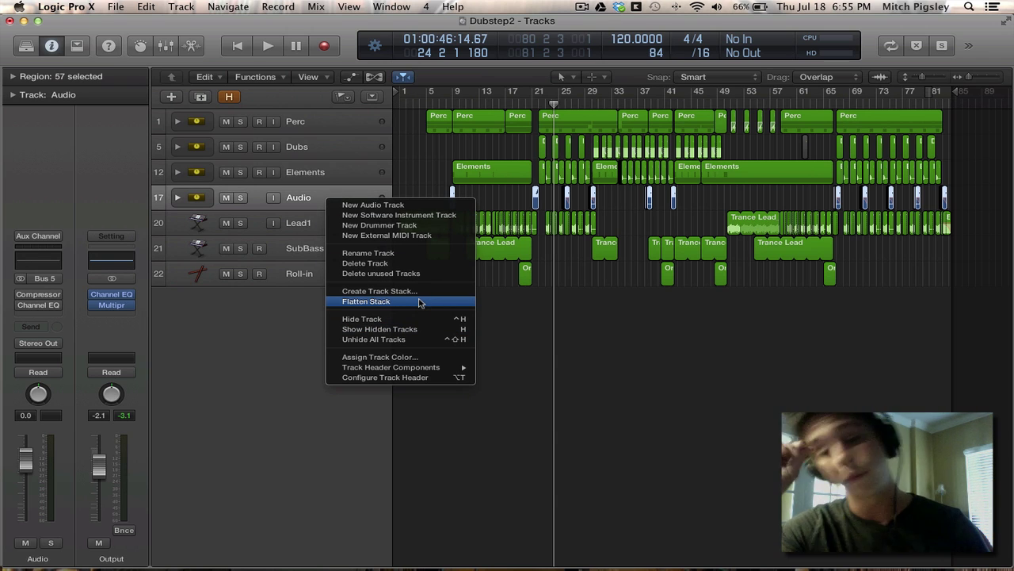
{"action": "left_click", "coordinate": [419, 302]}
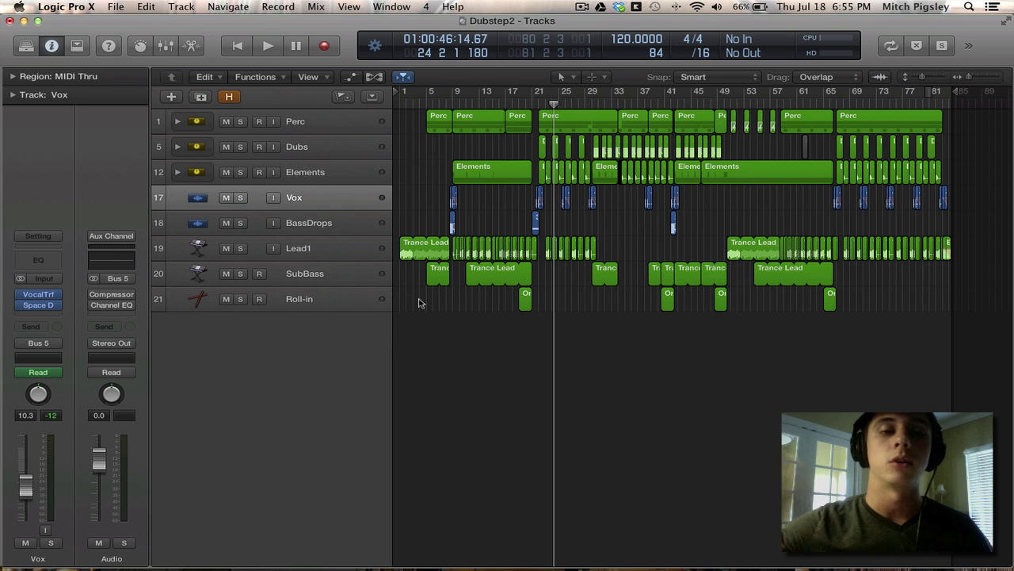